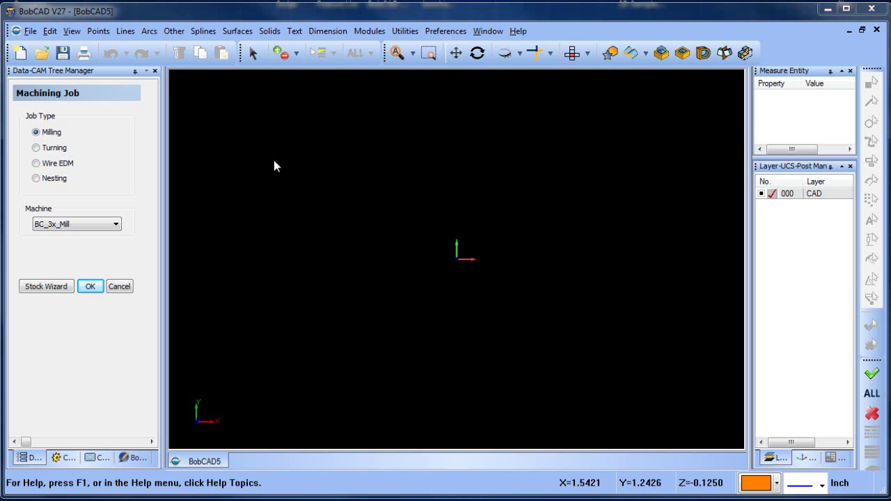
# - Place SHAPE CUTTING outline text 1.5 inches high, with Drag turned off
pyautogui.click(295, 31)
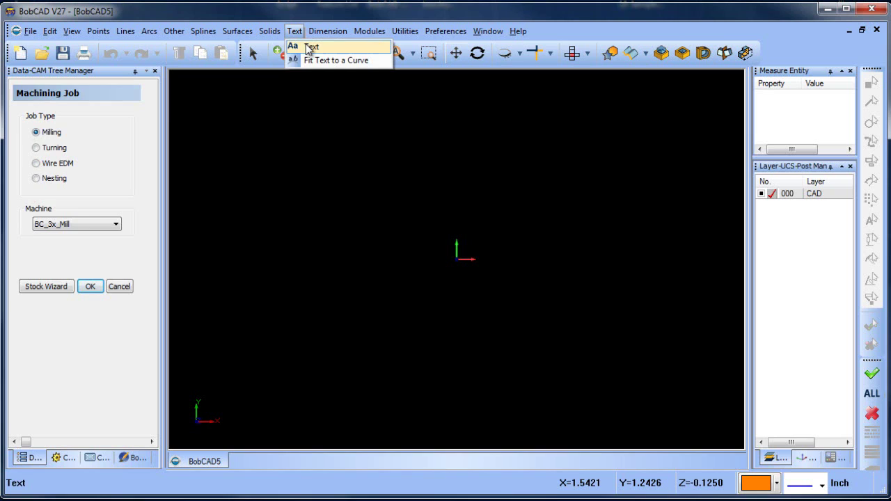
pyautogui.click(308, 47)
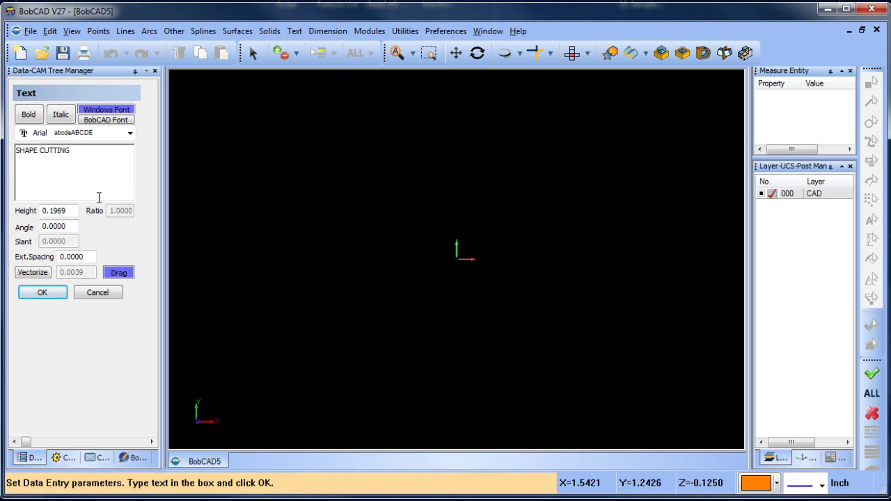
pyautogui.moveTo(77, 212); pyautogui.dragTo(2, 221)
pyautogui.write('1.5')
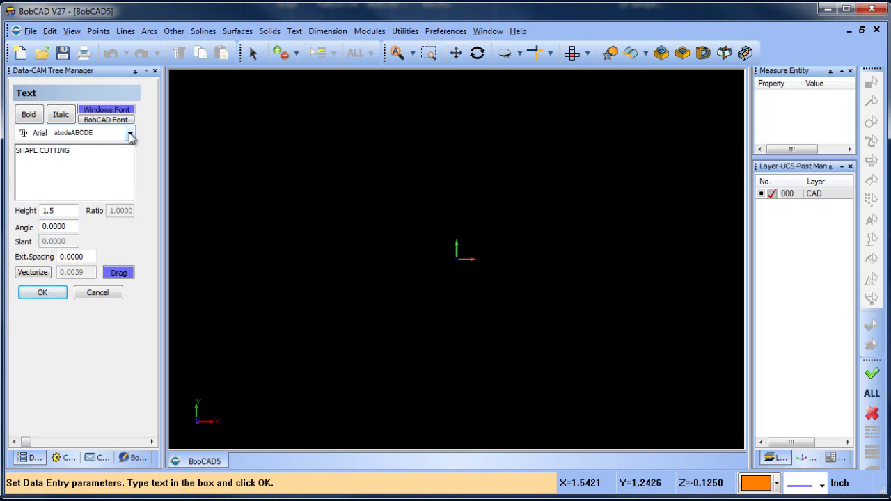
pyautogui.click(41, 293)
pyautogui.scroll(-5, 414, 229)
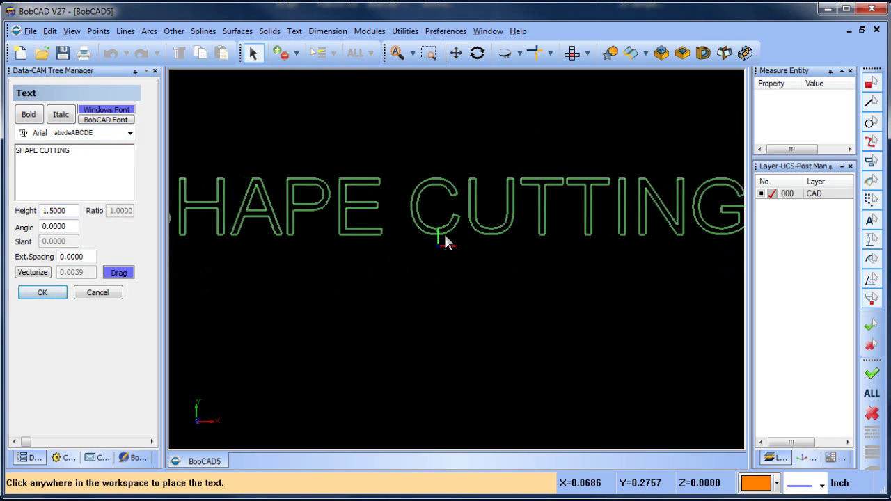
pyautogui.click(116, 275)
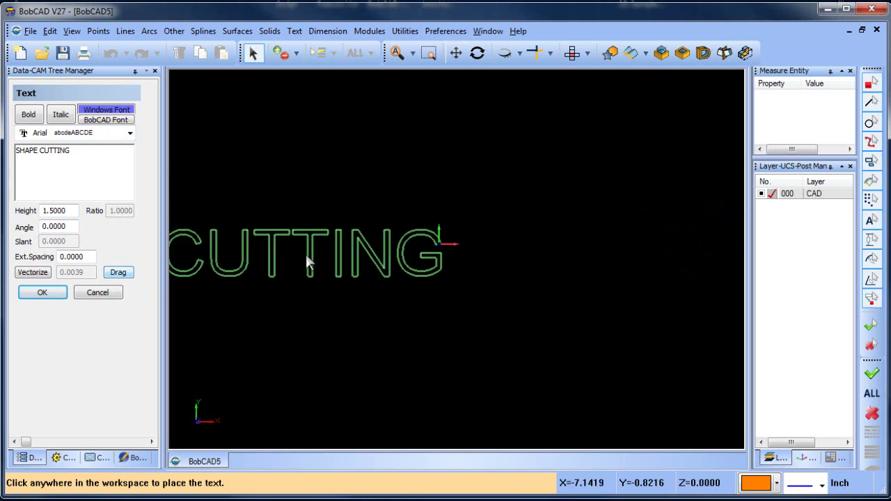
pyautogui.click(86, 161)
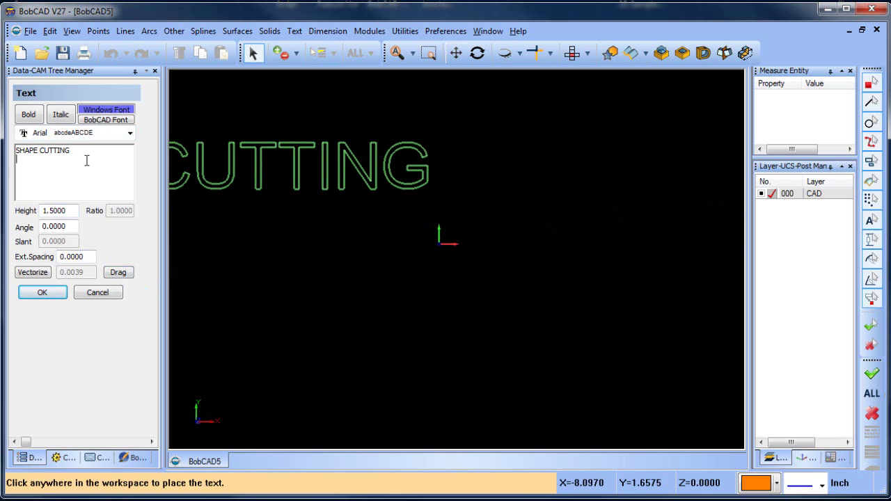
pyautogui.click(42, 292)
pyautogui.click(101, 293)
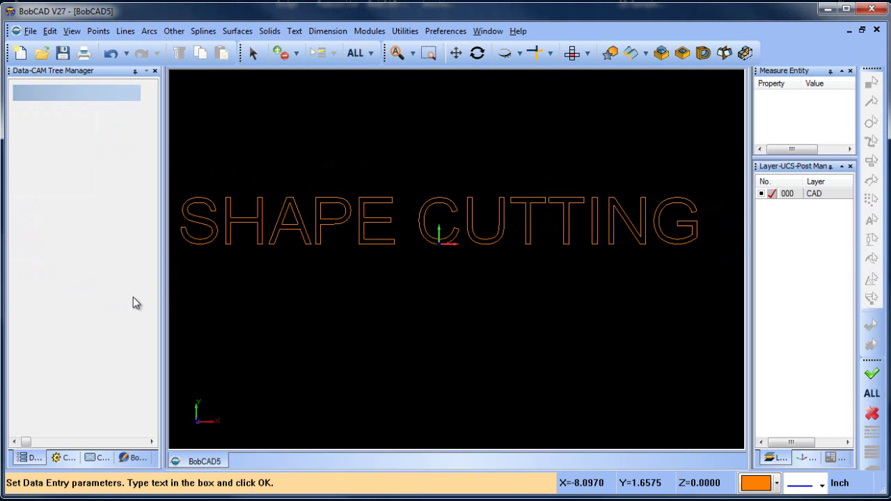
pyautogui.scroll(-2, 473, 279)
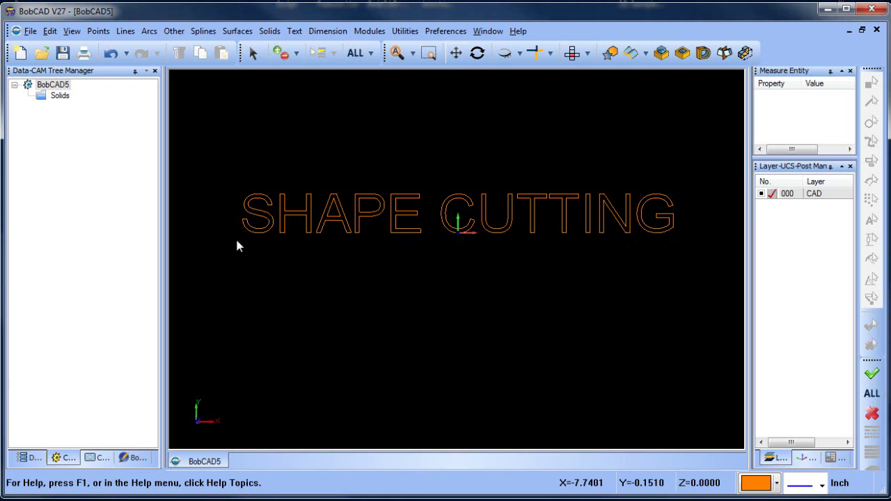
# - Explode the SHAPE CUTTING text into line geometry
pyautogui.click(404, 30)
pyautogui.click(440, 200)
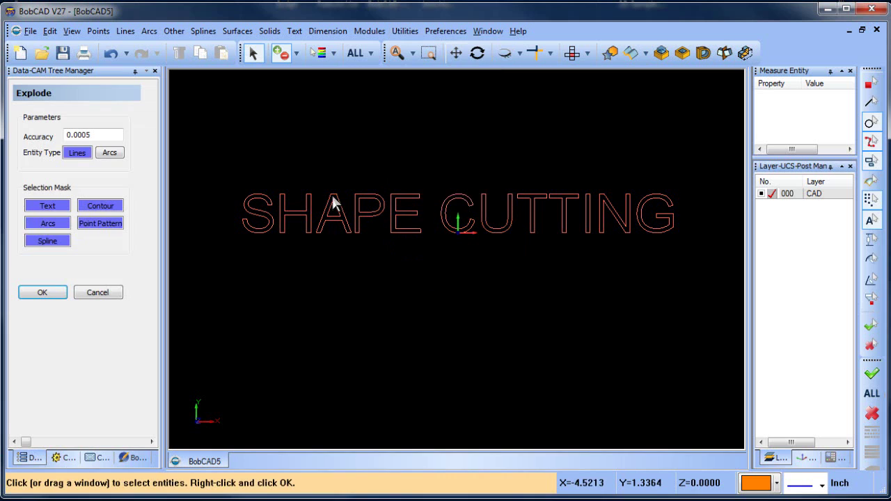
pyautogui.rightClick(348, 161)
pyautogui.click(369, 165)
# - Close the Explode tool and make yellow the current geometry colour
pyautogui.rightClick(388, 132)
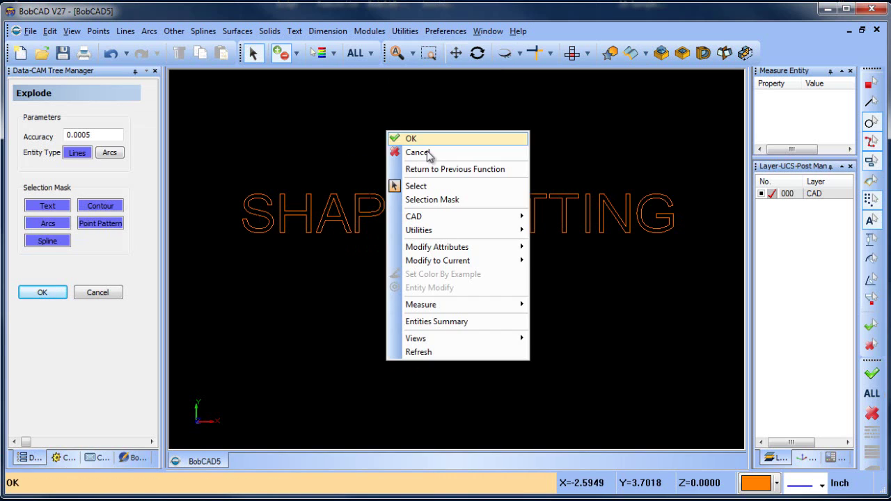
pyautogui.click(425, 151)
pyautogui.click(777, 483)
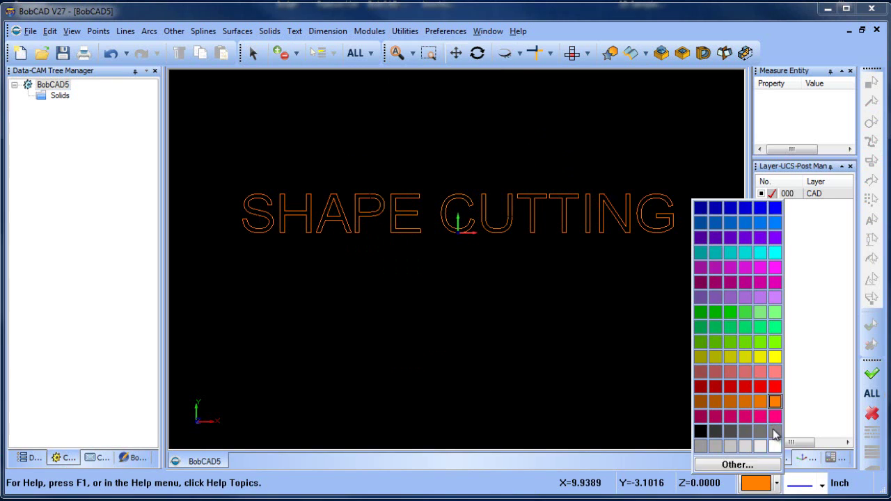
pyautogui.click(773, 360)
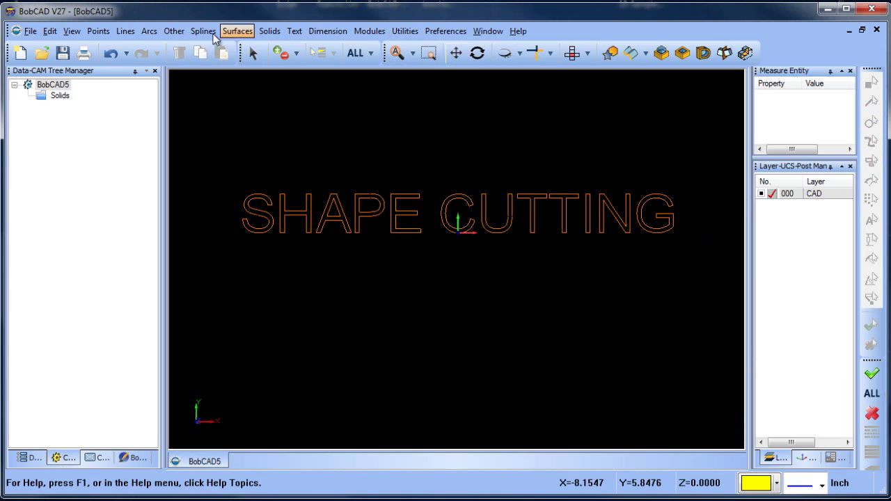
# - Start a rectangle anchored at its Top origin point
pyautogui.click(174, 31)
pyautogui.click(198, 44)
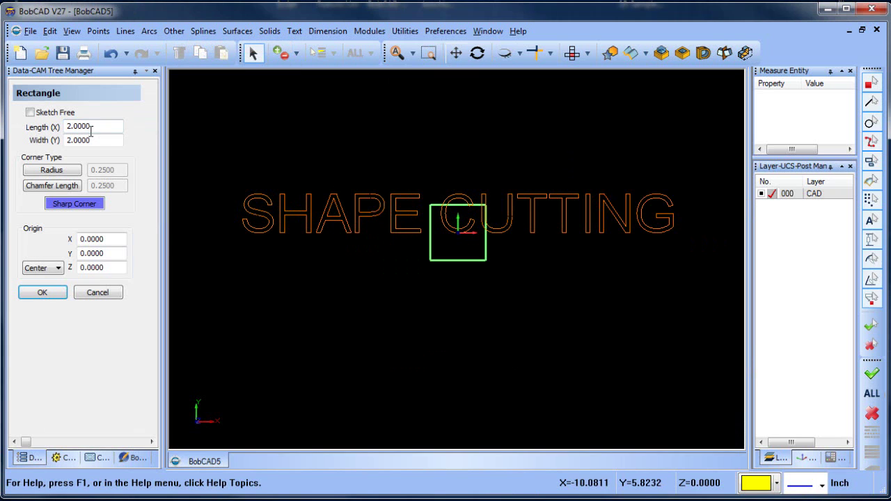
pyautogui.click(52, 269)
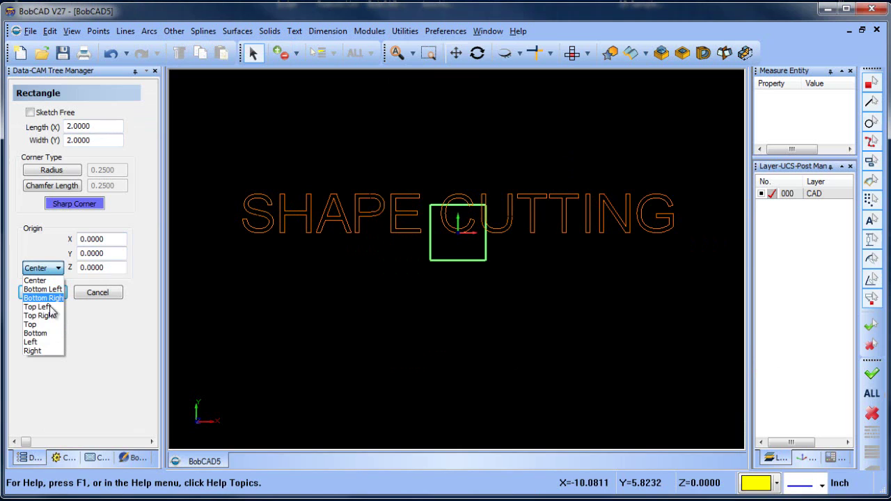
pyautogui.click(31, 325)
# - Set the rectangle length to 17 and width to 0.25 inches
pyautogui.doubleClick(103, 125)
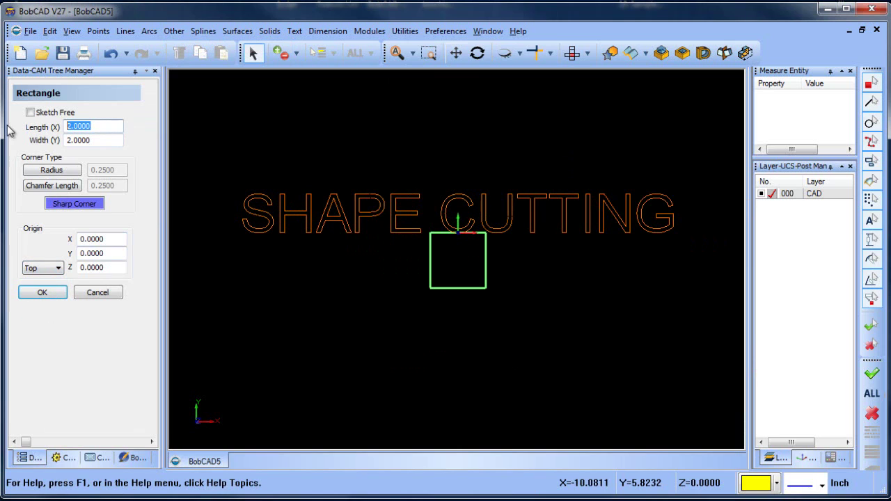
pyautogui.write('12')
pyautogui.press('Tab')
pyautogui.hotkey('shift', 'Tab')
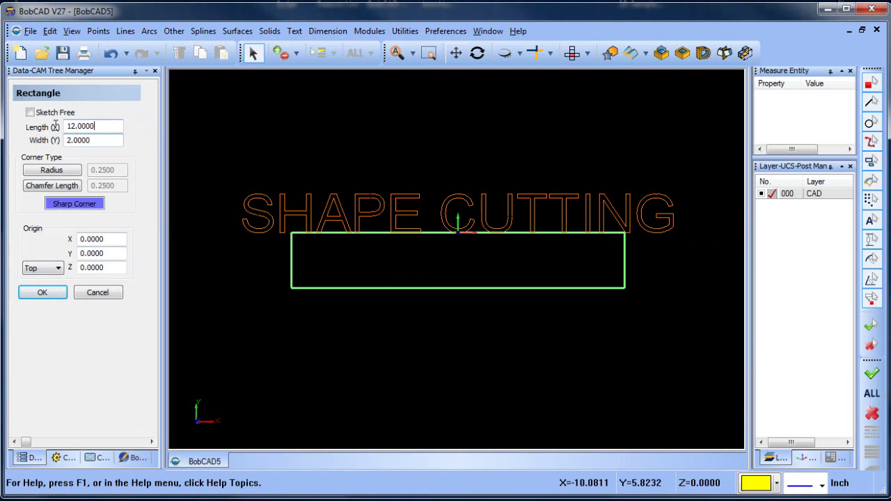
pyautogui.write('15')
pyautogui.click(101, 140)
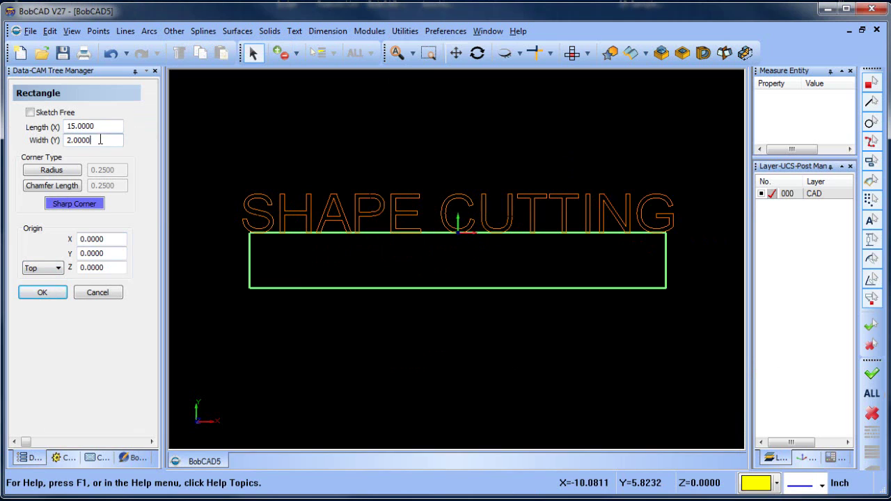
pyautogui.doubleClick(101, 126)
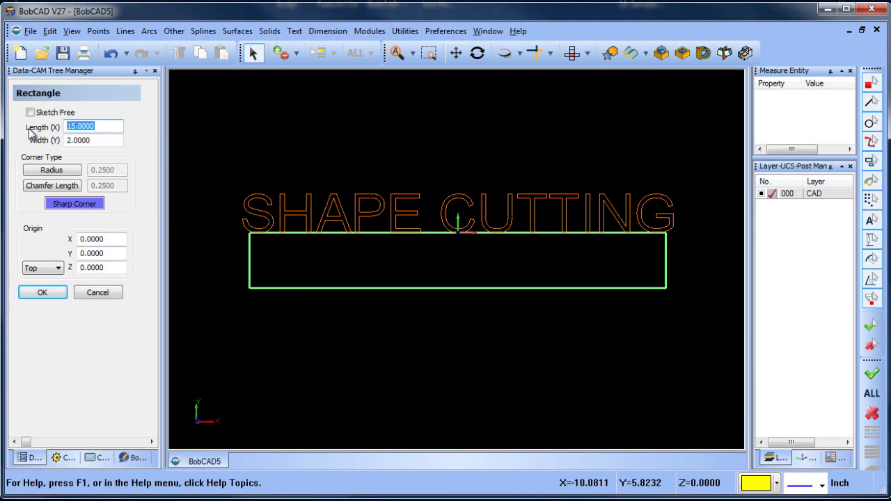
pyautogui.write('17')
pyautogui.click(106, 144)
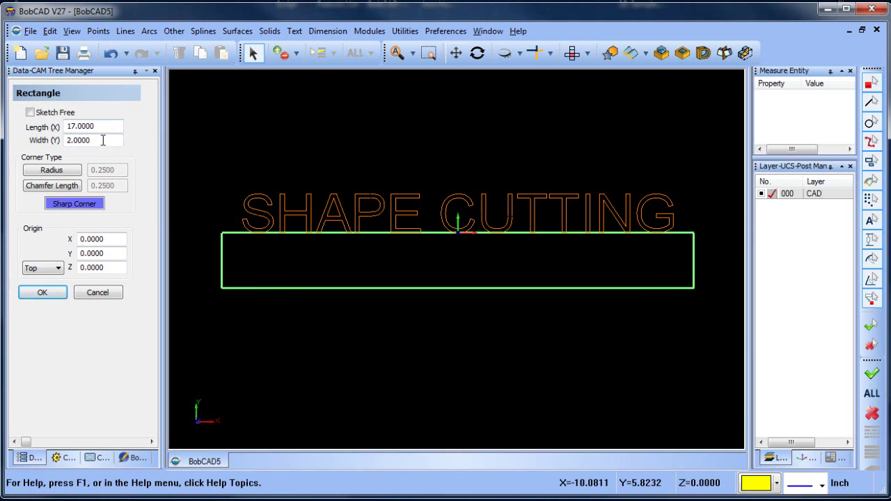
pyautogui.moveTo(102, 140); pyautogui.dragTo(31, 146)
pyautogui.write('.25')
pyautogui.click(110, 126)
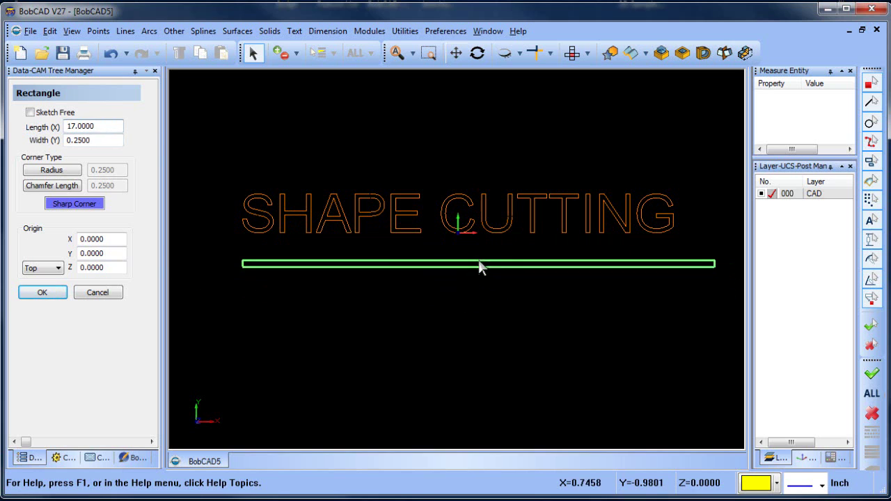
# - Set the origin Y to 0.05 and create the 17 x 0.25 base bar
pyautogui.click(109, 239)
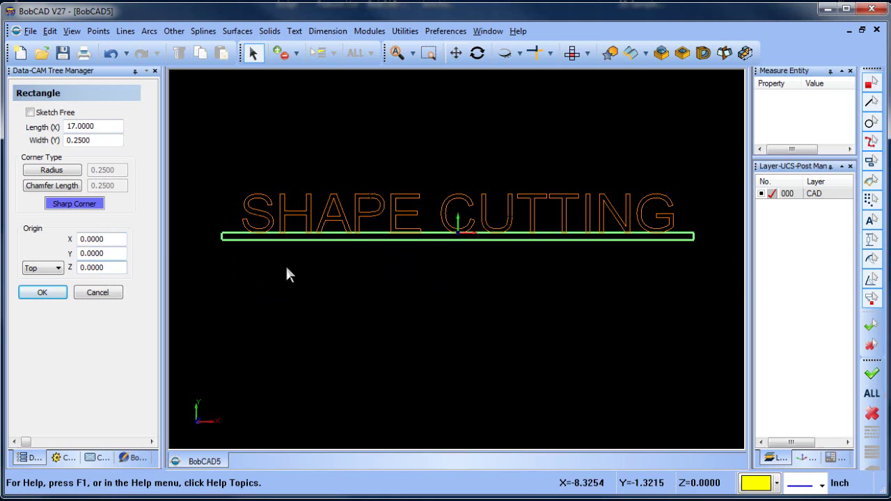
pyautogui.scroll(1, 460, 245)
pyautogui.scroll(1, 461, 244)
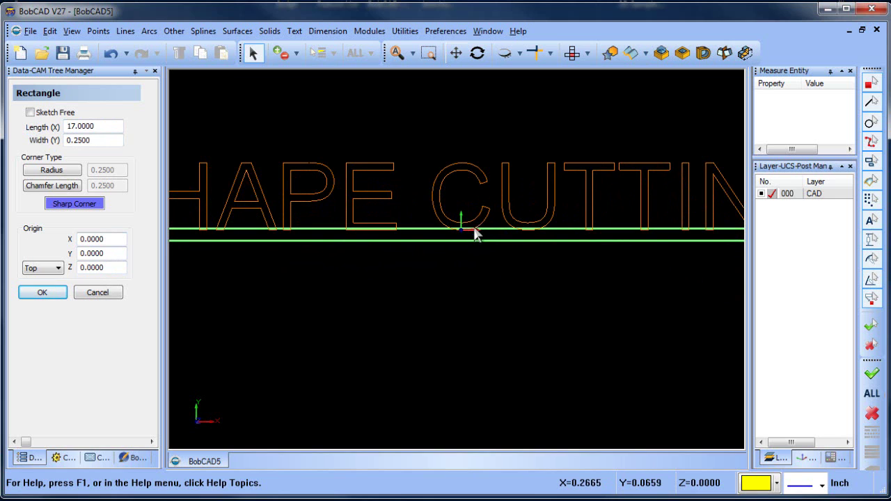
pyautogui.click(111, 253)
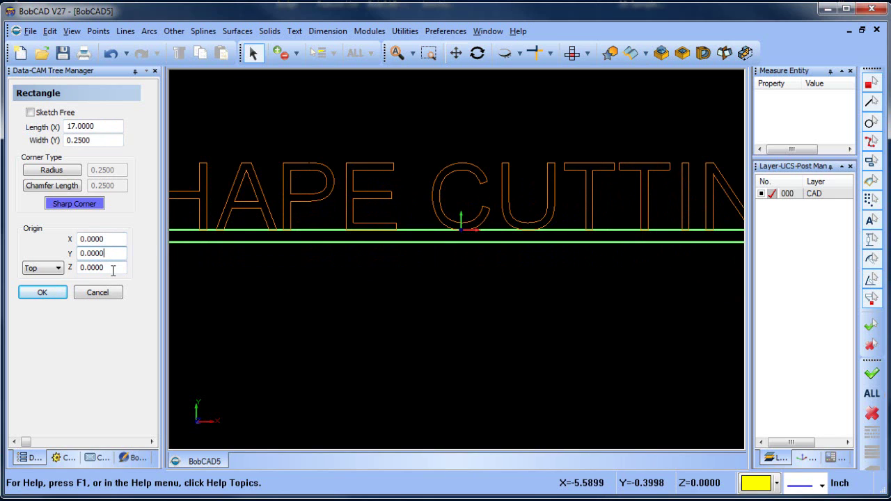
pyautogui.moveTo(112, 253); pyautogui.dragTo(42, 261)
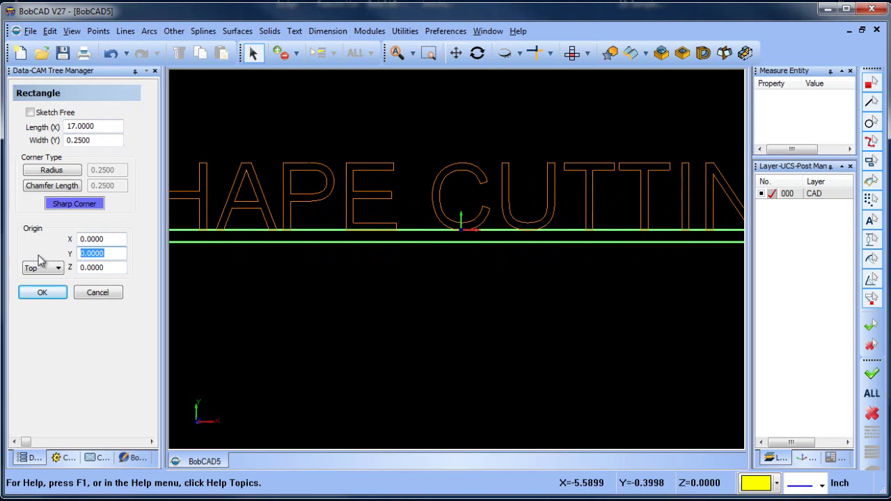
pyautogui.write('.05')
pyautogui.click(108, 240)
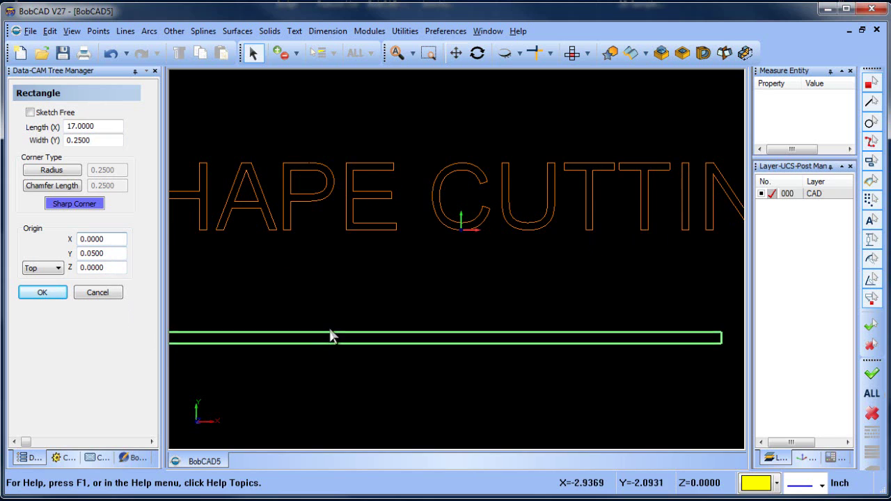
pyautogui.scroll(-5, 364, 328)
pyautogui.click(113, 254)
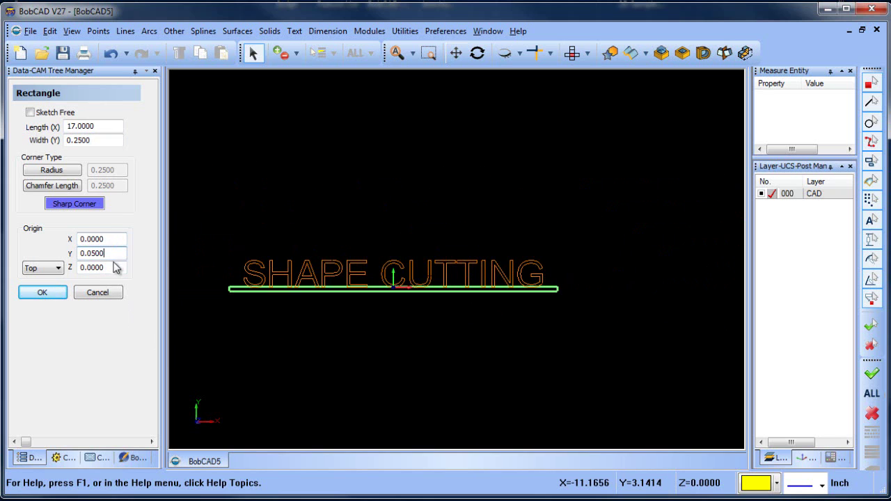
pyautogui.click(46, 291)
# - Close the rectangle tool, return to a recentred Top view, and open Utilities
pyautogui.click(90, 294)
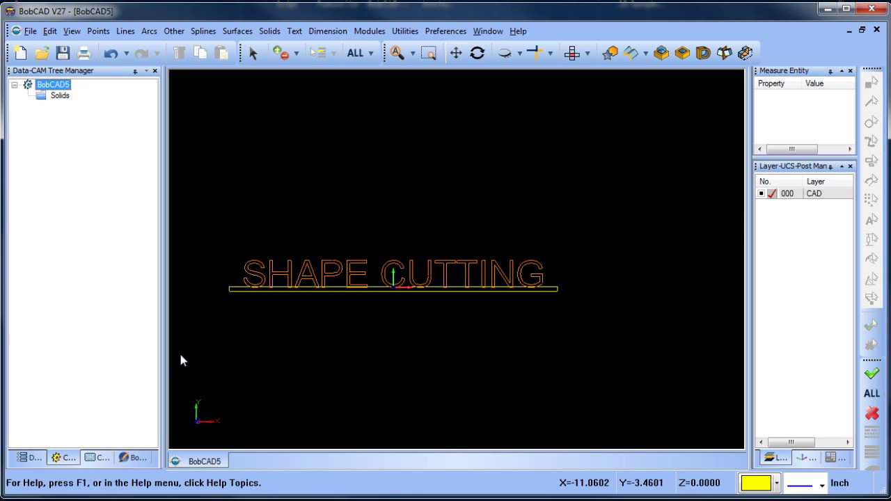
pyautogui.moveTo(446, 316); pyautogui.dragTo(497, 305, button='middle')
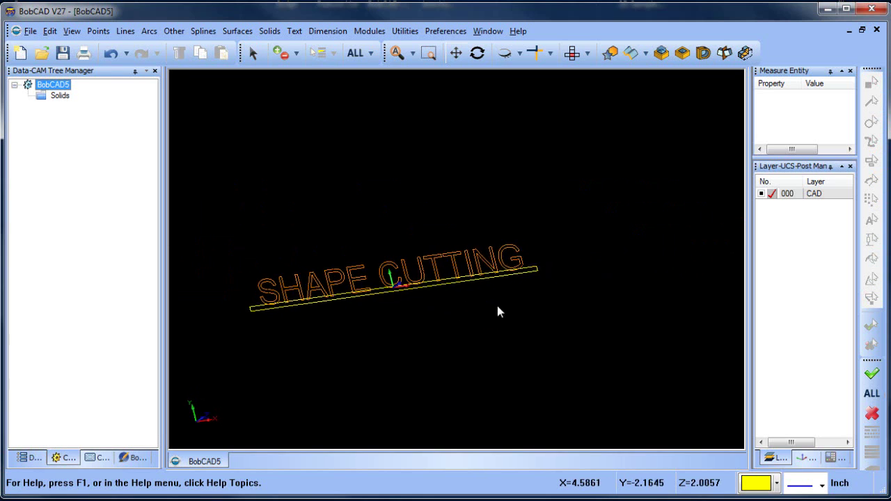
pyautogui.click(574, 57)
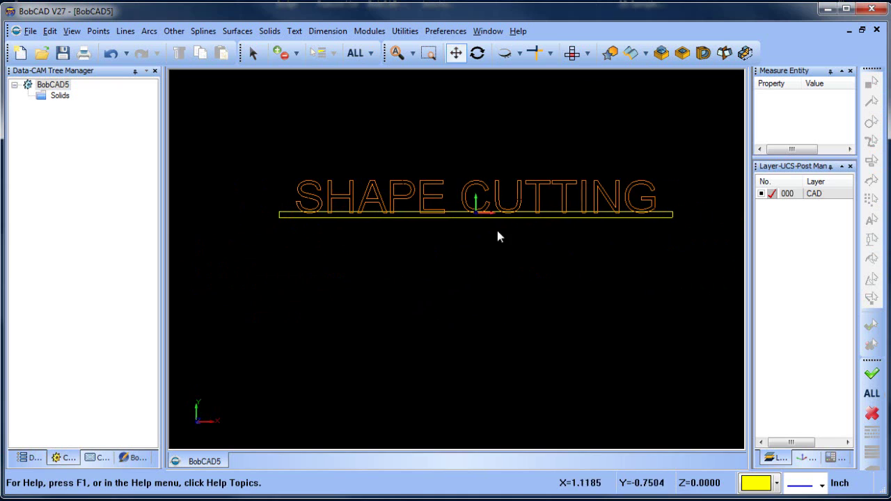
pyautogui.scroll(1, 492, 227)
pyautogui.scroll(-1, 494, 228)
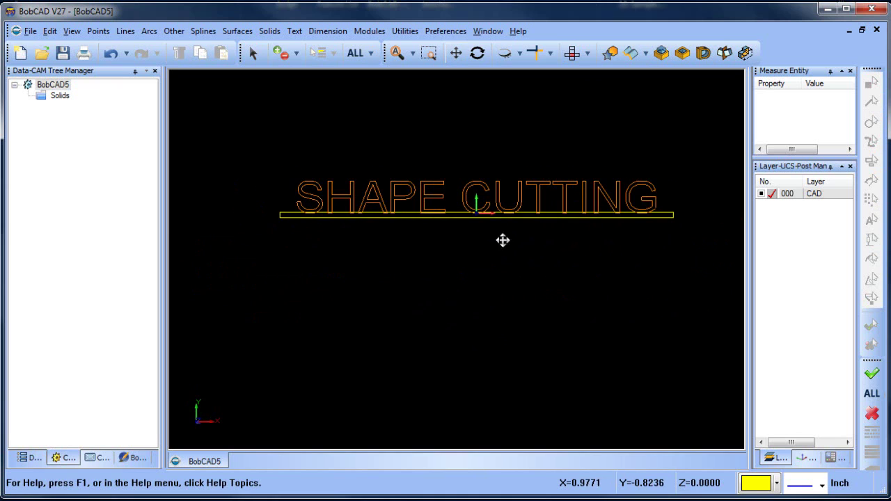
pyautogui.moveTo(504, 241); pyautogui.dragTo(486, 256, button='middle')
pyautogui.scroll(1, 486, 256)
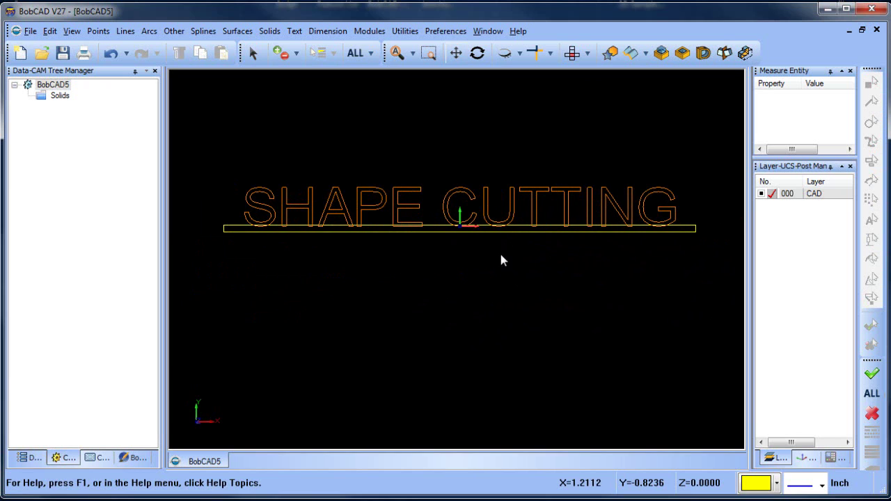
pyautogui.click(405, 31)
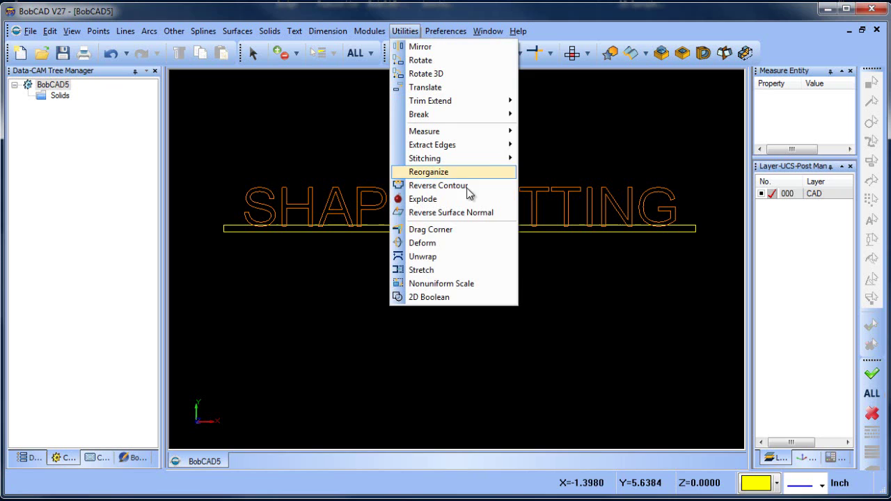
# - Boolean-Add the colour-matched SHAPE CUTTING letters to the base bar underneath
pyautogui.click(479, 298)
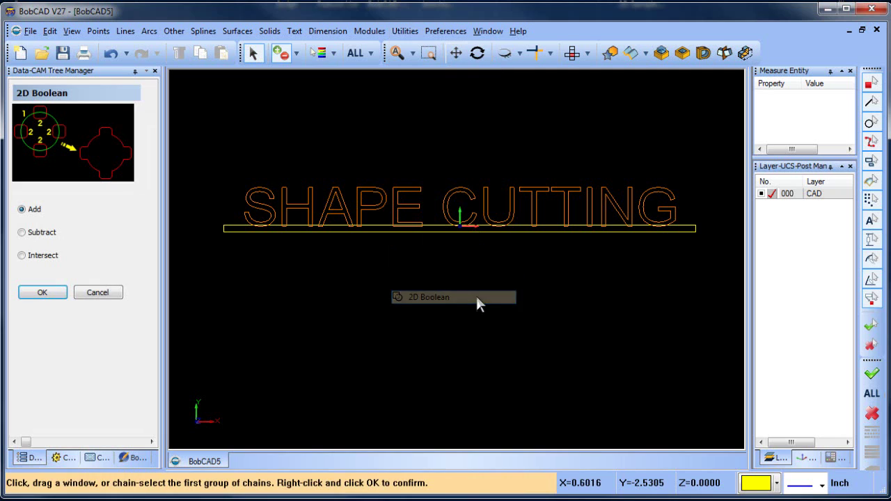
pyautogui.click(22, 209)
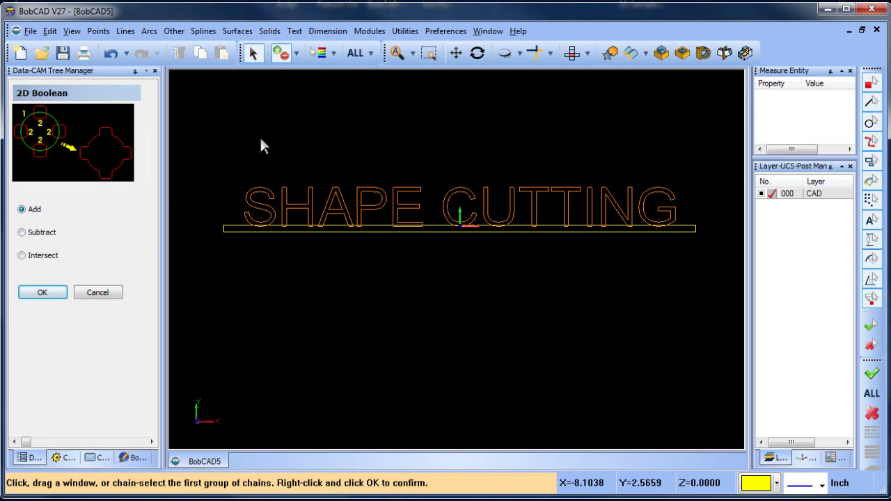
pyautogui.click(334, 53)
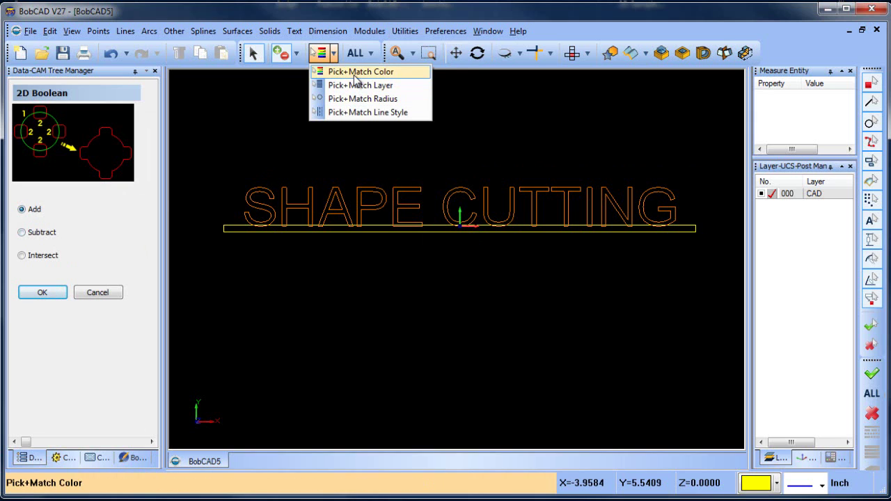
pyautogui.click(344, 72)
pyautogui.click(268, 197)
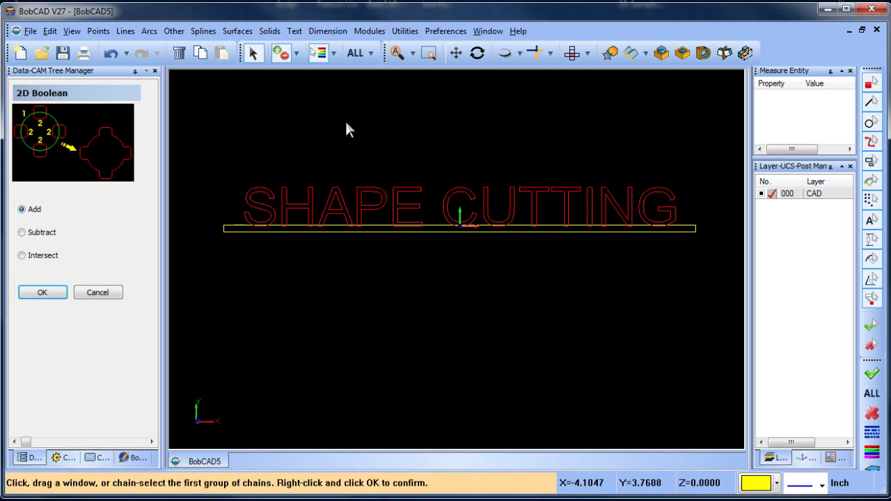
pyautogui.rightClick(348, 129)
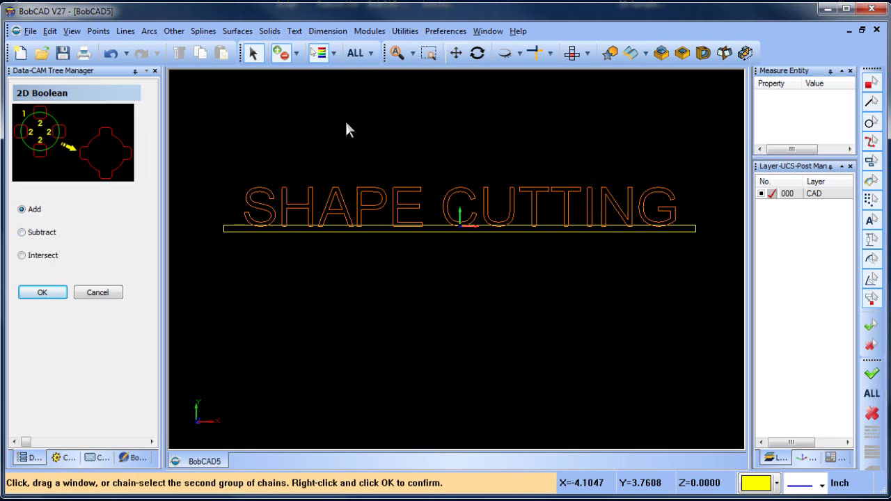
pyautogui.click(337, 234)
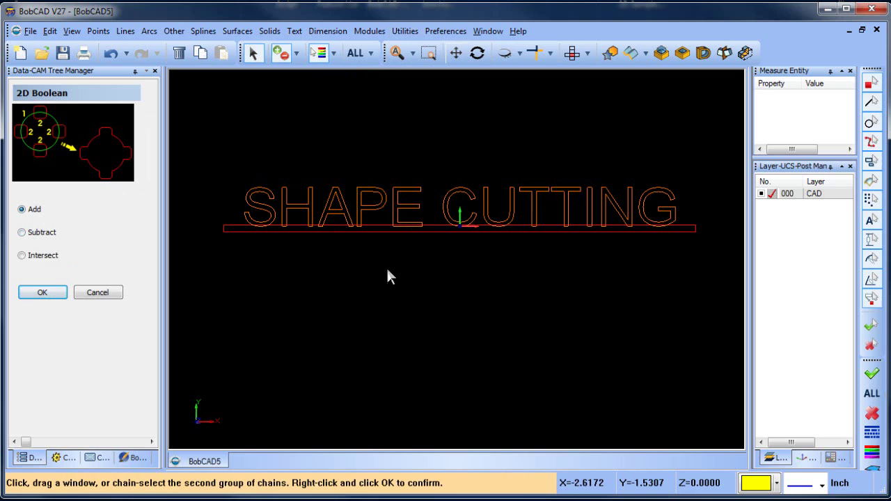
pyautogui.rightClick(388, 271)
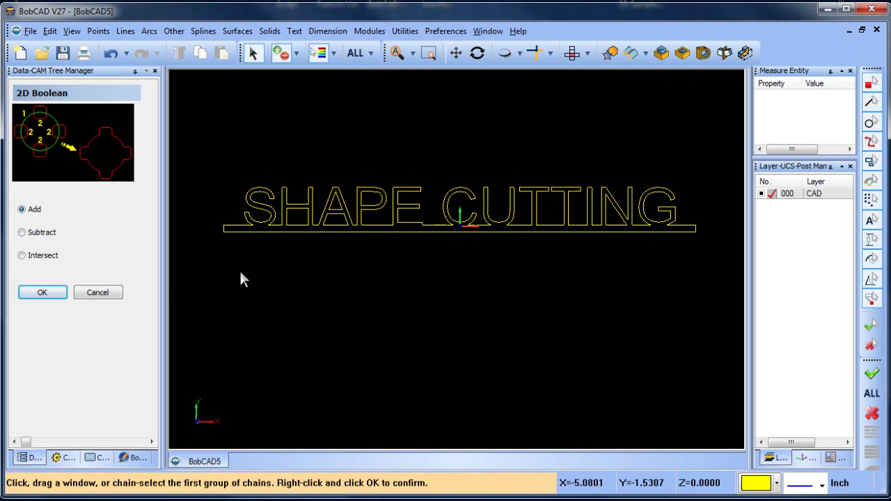
pyautogui.click(98, 293)
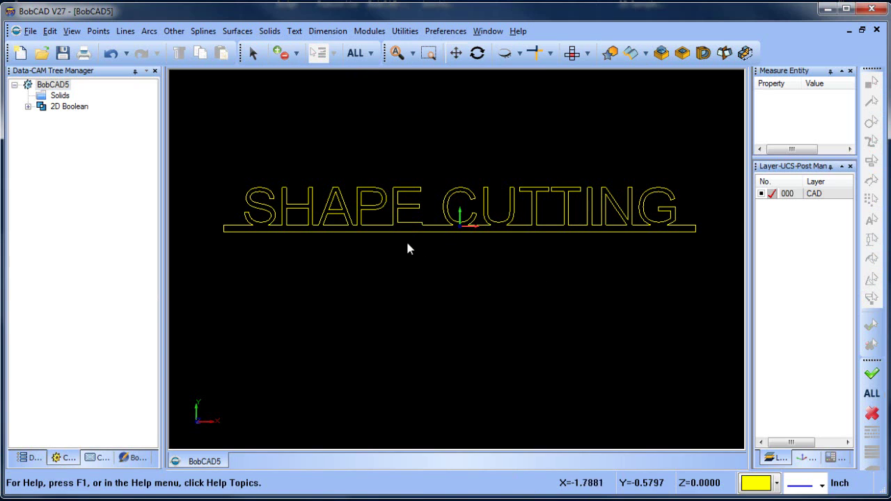
# - Zoom in on the HAPE letters of the merged outline
pyautogui.scroll(1, 404, 247)
pyautogui.scroll(2, 355, 255)
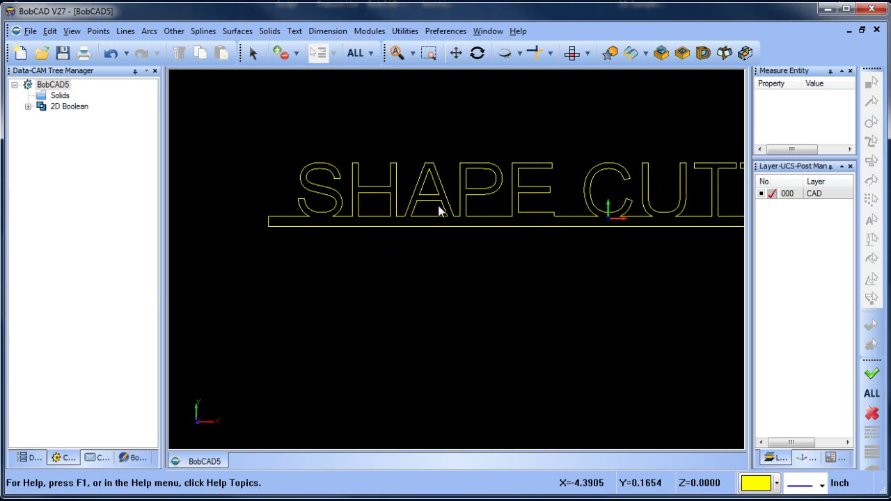
pyautogui.scroll(-1, 456, 231)
pyautogui.scroll(-2, 563, 282)
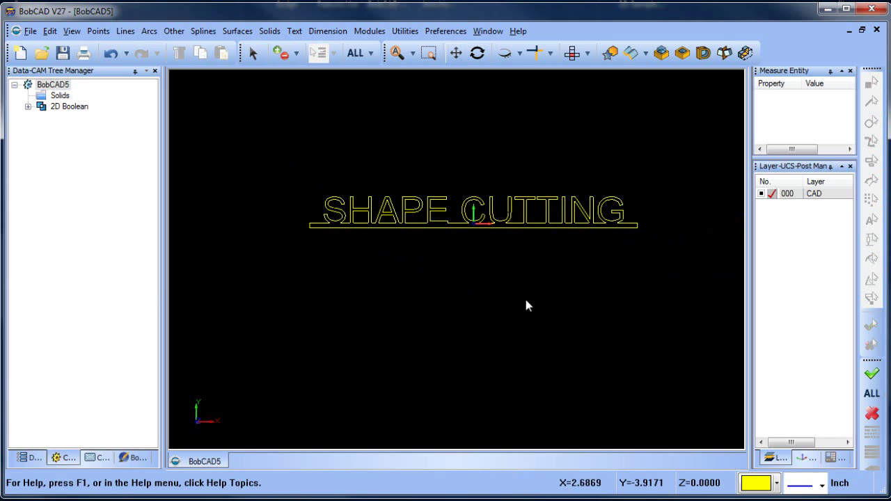
pyautogui.scroll(2, 364, 224)
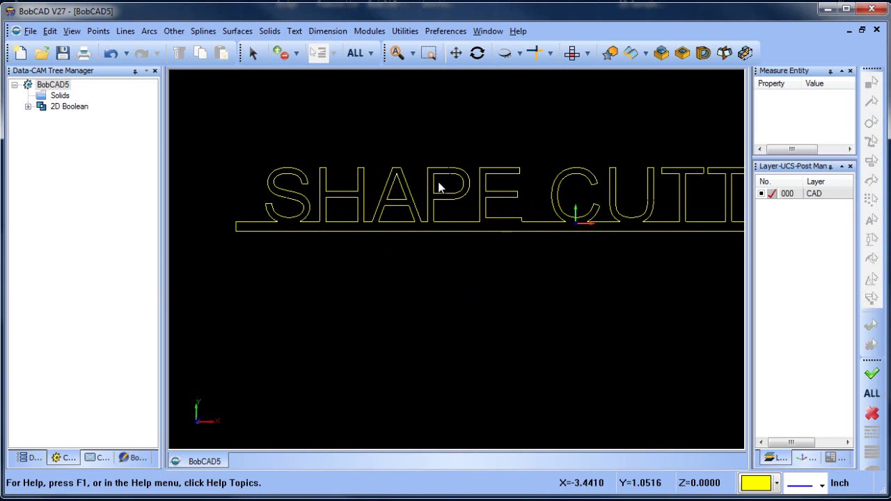
pyautogui.scroll(2, 449, 195)
pyautogui.scroll(1, 451, 195)
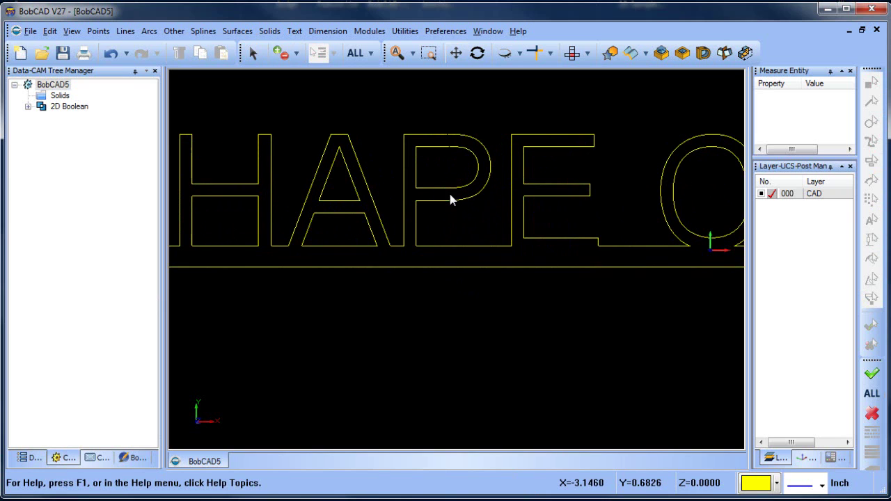
# - Draw 0.25 x 0.25 squares inside the P and across the A's crossbar
pyautogui.click(174, 31)
pyautogui.click(198, 47)
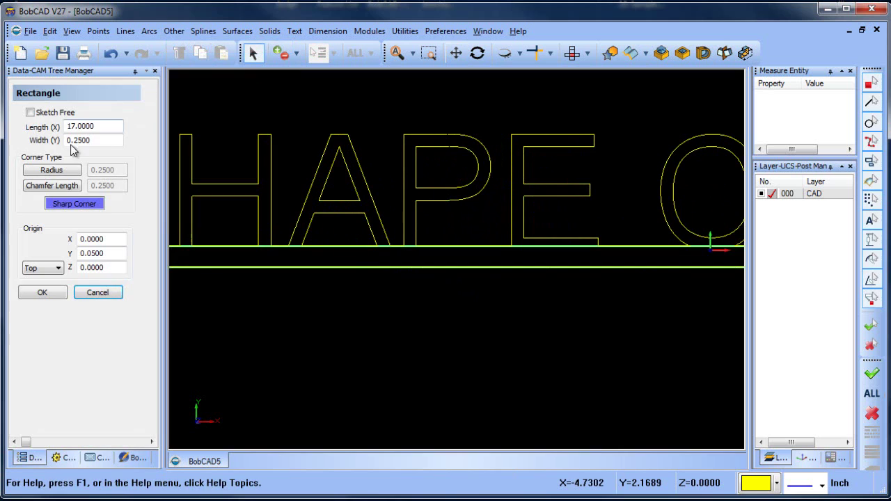
pyautogui.write('.25')
pyautogui.press('Tab')
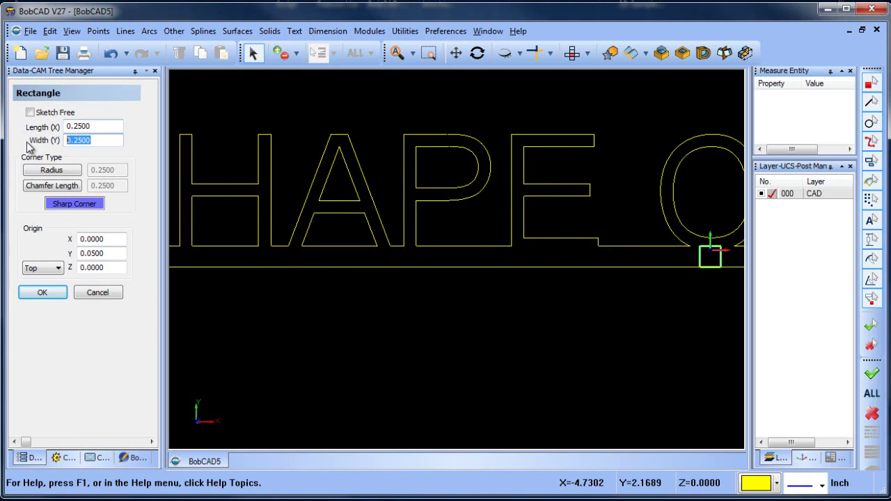
pyautogui.write('.25')
pyautogui.press('Tab')
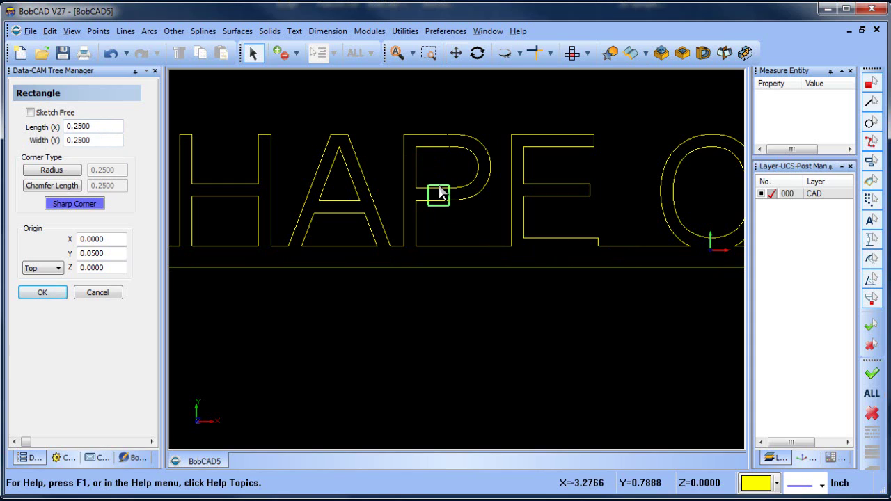
pyautogui.click(439, 195)
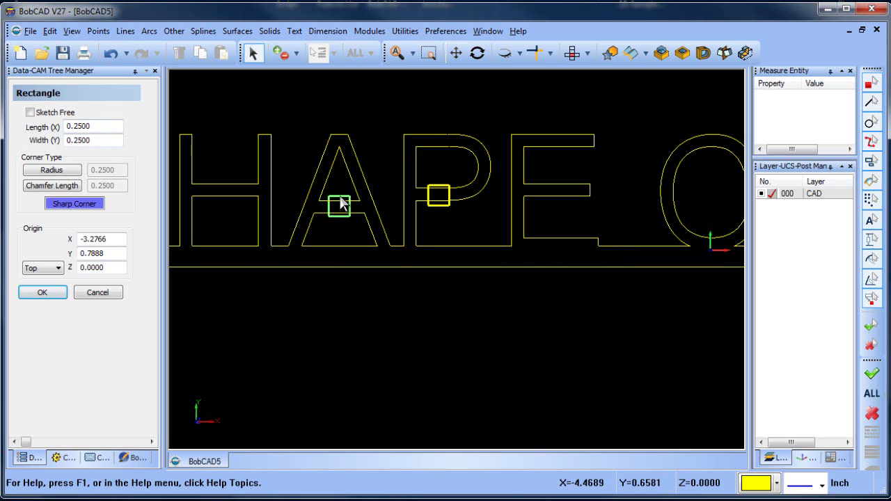
pyautogui.click(339, 199)
pyautogui.rightClick(430, 157)
pyautogui.click(454, 179)
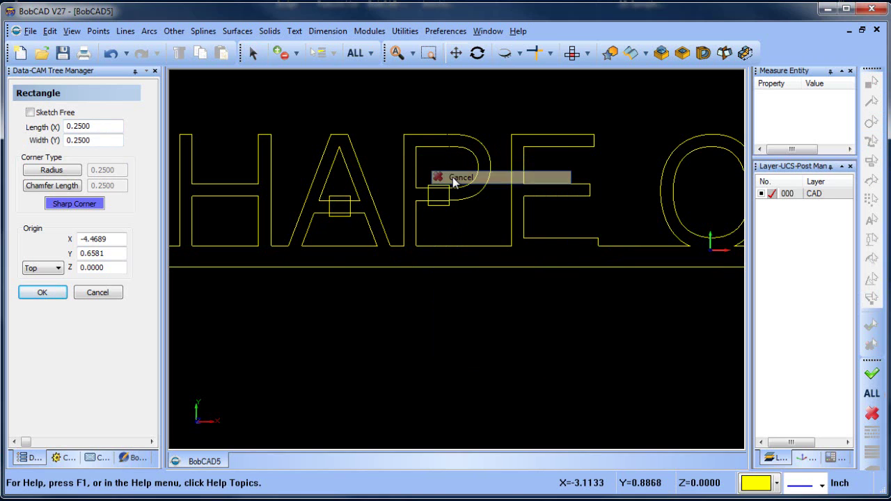
# - Try a 2D Boolean Subtract of the A's square from its openings, then undo it
pyautogui.click(405, 30)
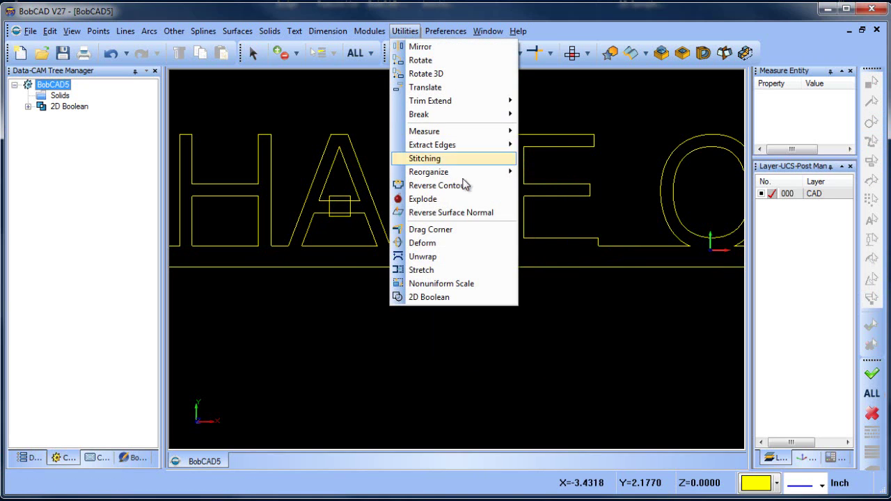
pyautogui.click(472, 297)
pyautogui.click(323, 211)
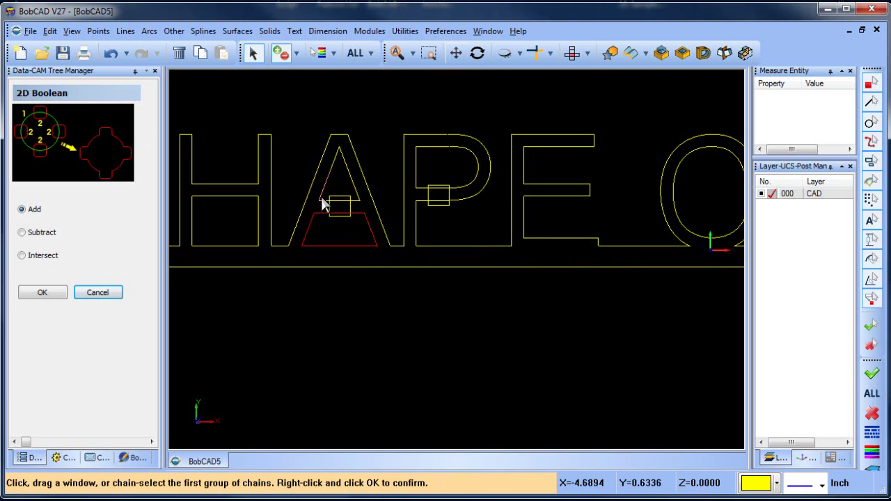
pyautogui.click(321, 200)
pyautogui.click(23, 232)
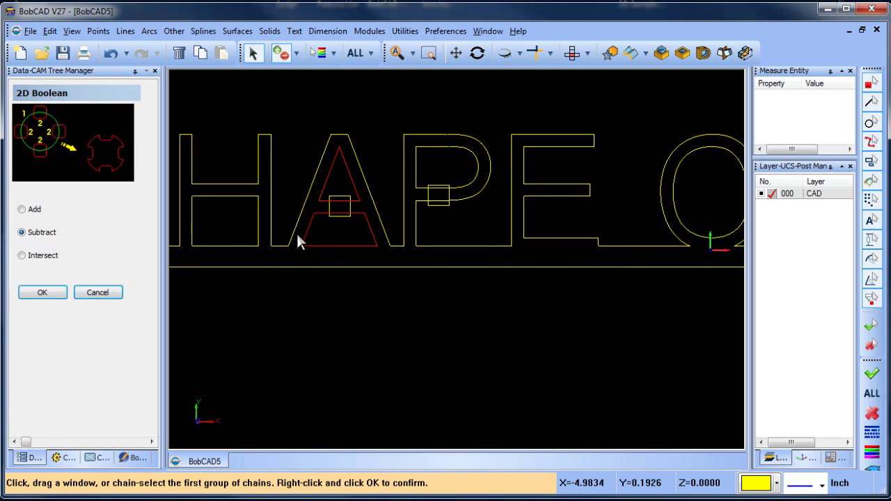
pyautogui.rightClick(341, 237)
pyautogui.click(339, 215)
pyautogui.rightClick(351, 229)
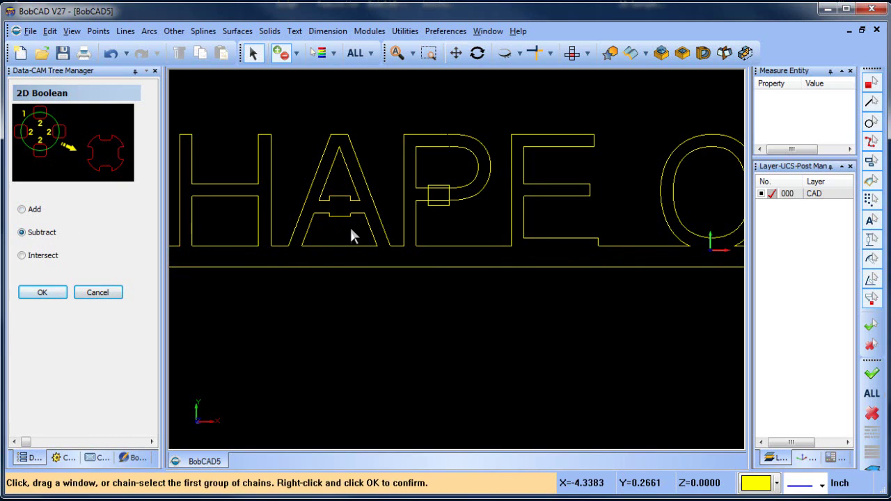
pyautogui.click(110, 53)
# - Boolean-Add the small square into the A's lower opening
pyautogui.click(21, 209)
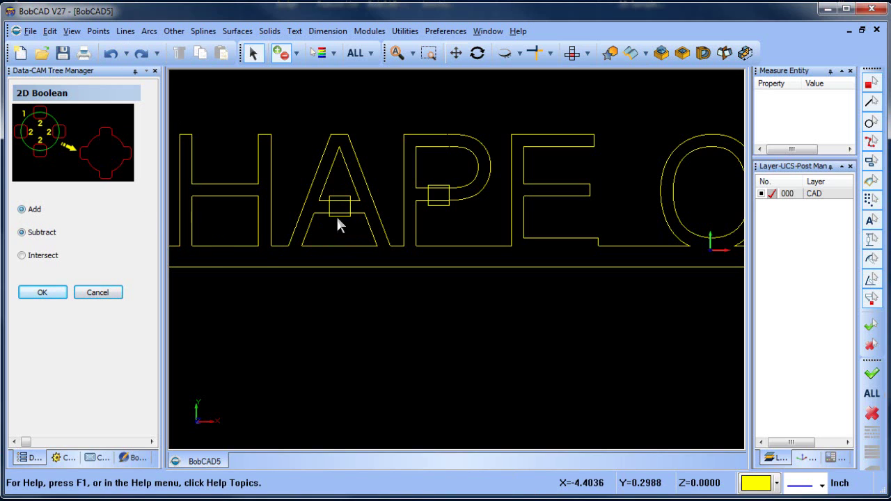
pyautogui.click(318, 213)
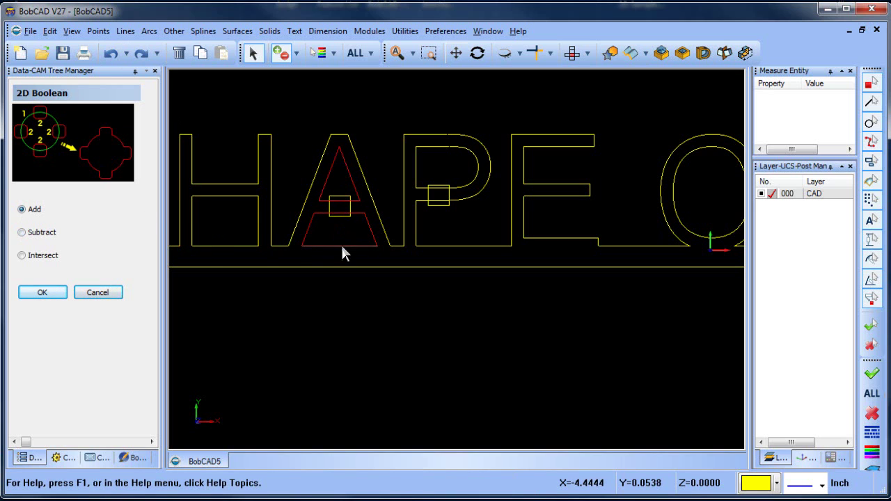
pyautogui.rightClick(342, 244)
pyautogui.click(340, 216)
pyautogui.rightClick(354, 235)
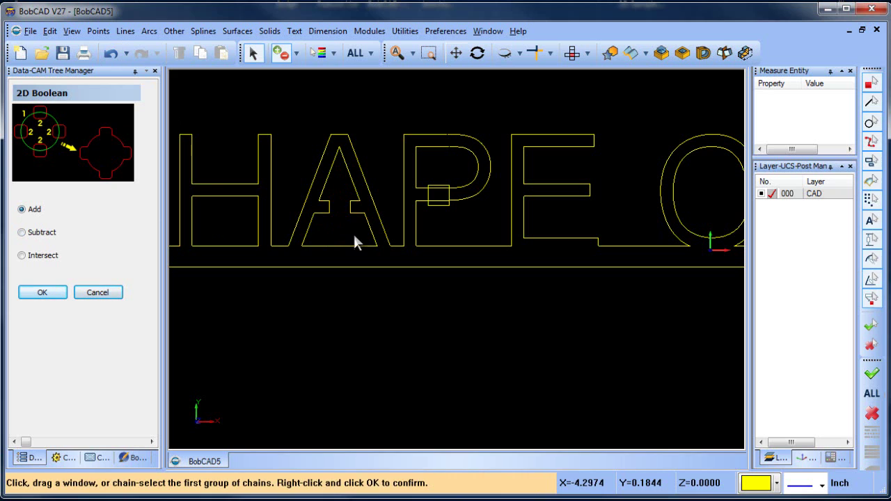
# - Try merging the P's square into the outer outline, then undo it
pyautogui.click(421, 201)
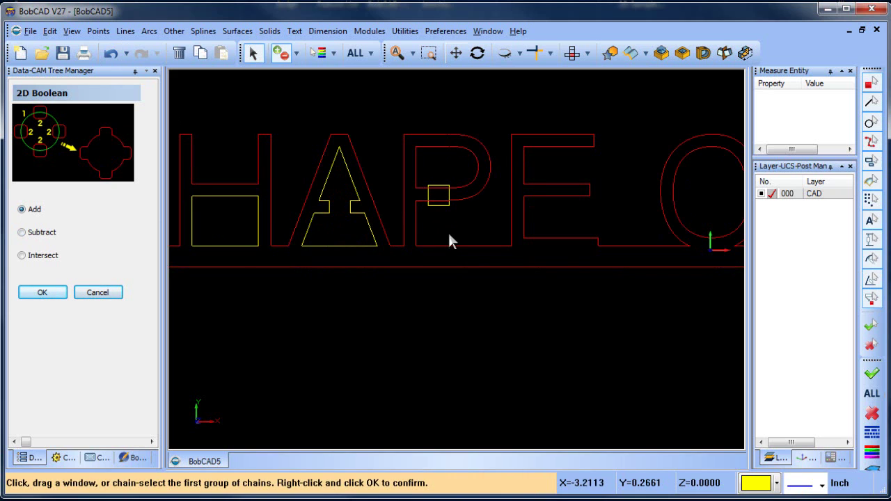
pyautogui.click(449, 241)
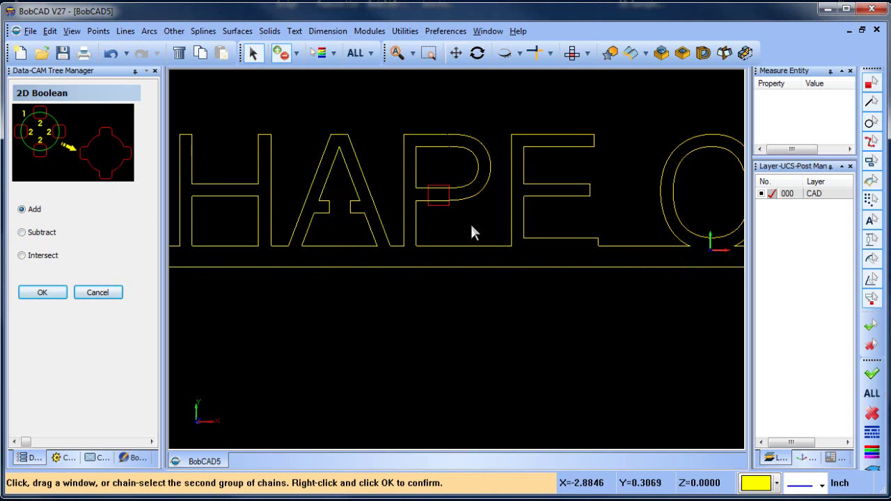
pyautogui.rightClick(471, 226)
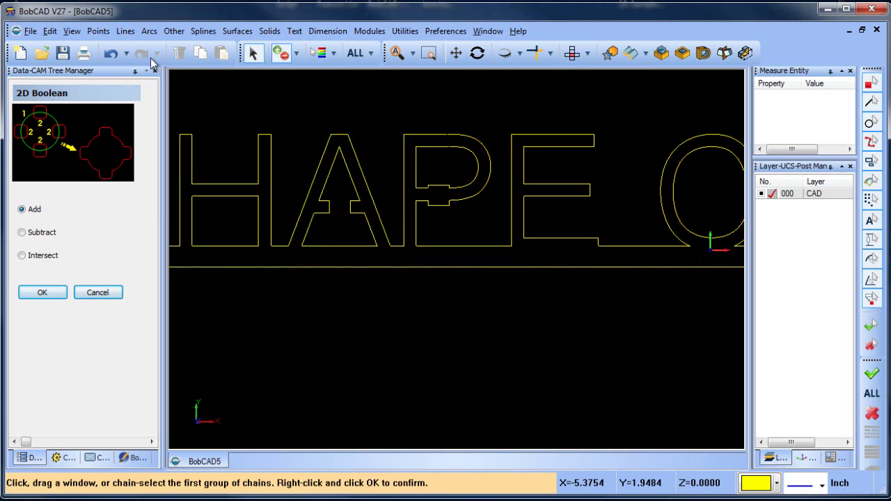
pyautogui.click(110, 53)
# - Subtract the P's square from the outer outline and the P's inner opening
pyautogui.click(22, 233)
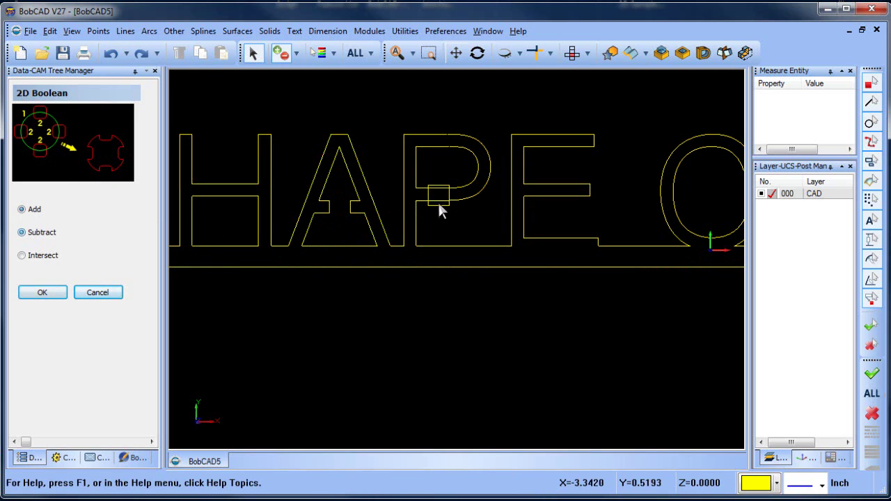
pyautogui.click(417, 201)
pyautogui.click(420, 188)
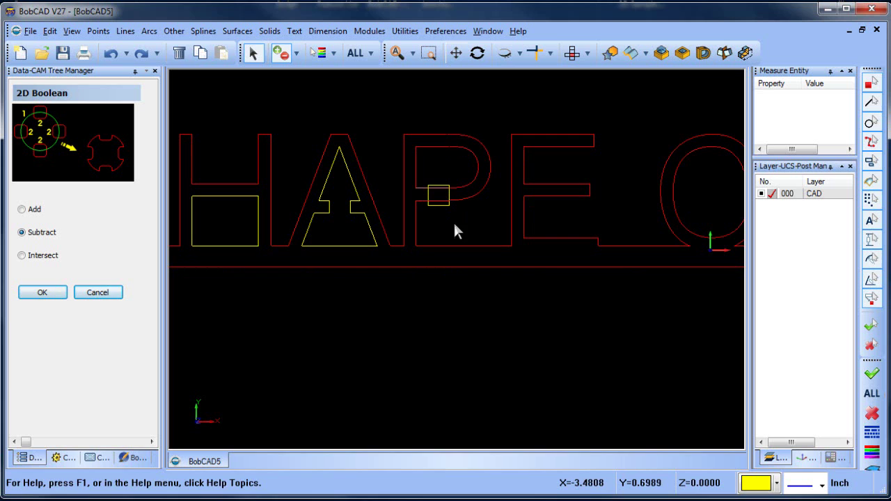
pyautogui.rightClick(453, 221)
pyautogui.click(437, 204)
pyautogui.rightClick(463, 222)
pyautogui.scroll(-4, 461, 220)
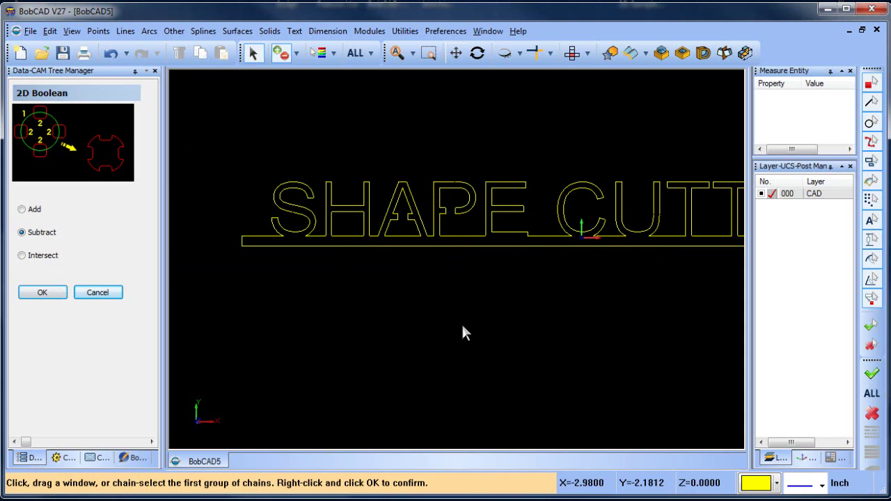
pyautogui.scroll(-2, 462, 332)
pyautogui.moveTo(493, 299); pyautogui.dragTo(452, 301, button='middle')
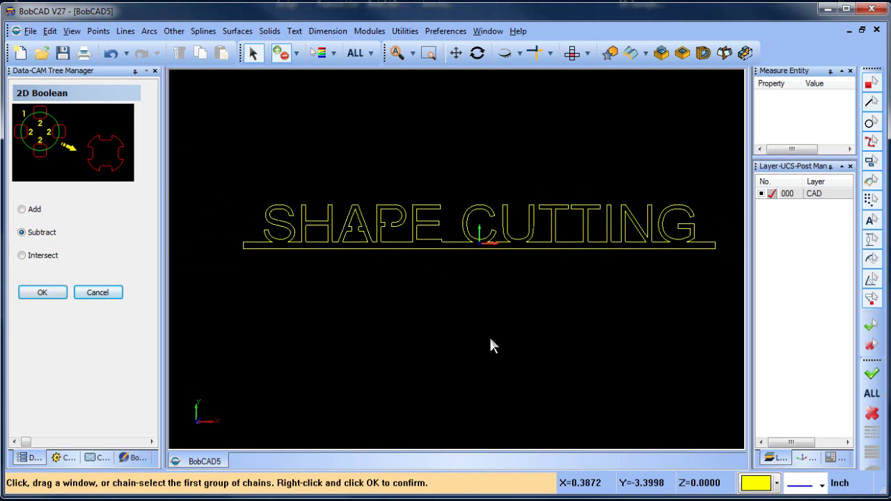